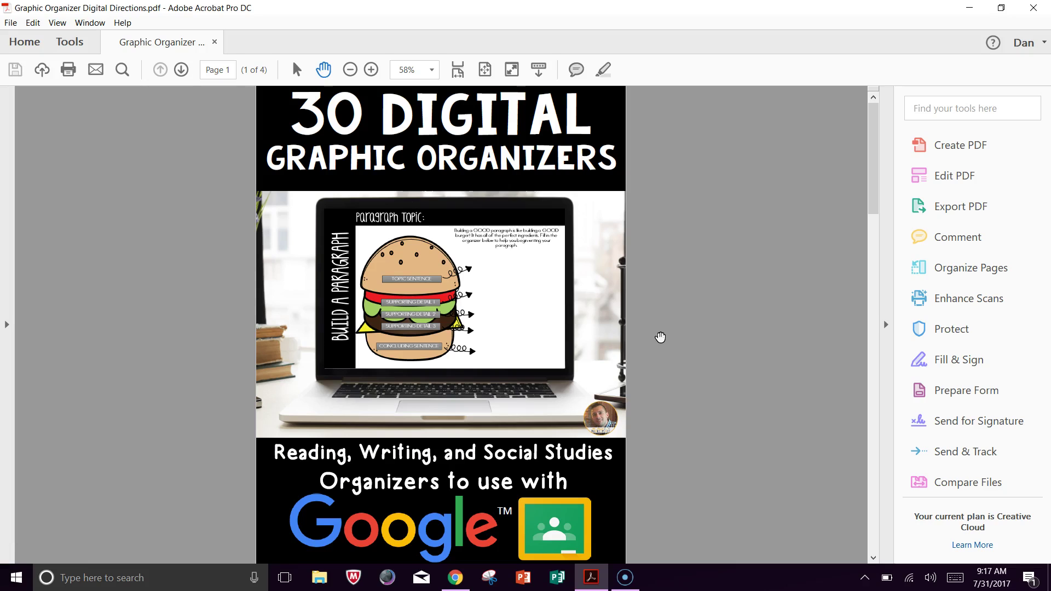
Scroll the Graphic Organizer Digital Directions PDF down to page 3, where the organizer links are.
{"action": "left_click", "coordinate": [655, 341]}
{"action": "left_click", "coordinate": [648, 329]}
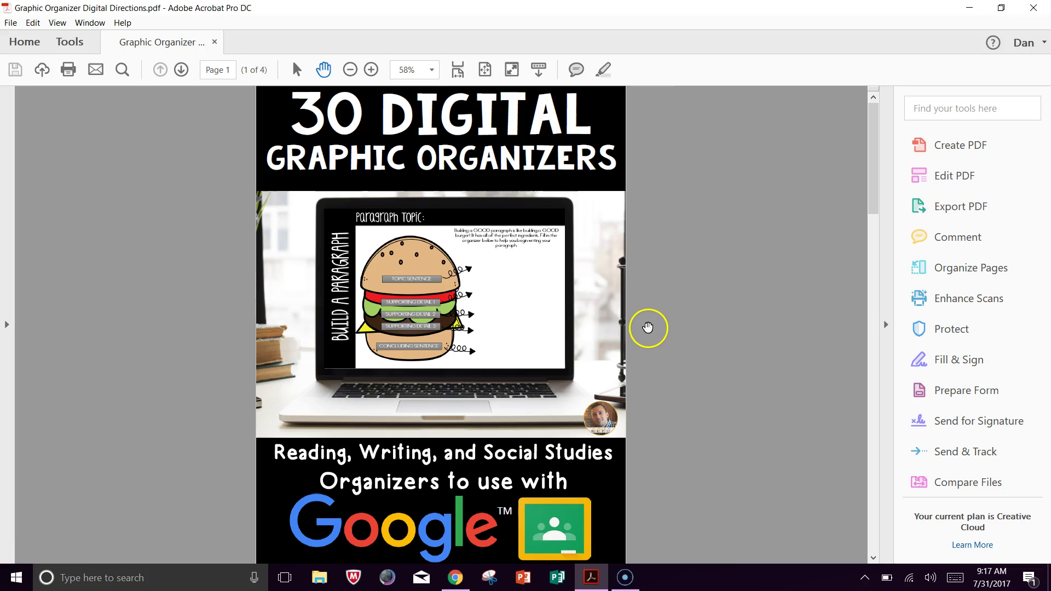
{"action": "left_click_drag", "start_coordinate": [628, 269], "coordinate": [678, 264]}
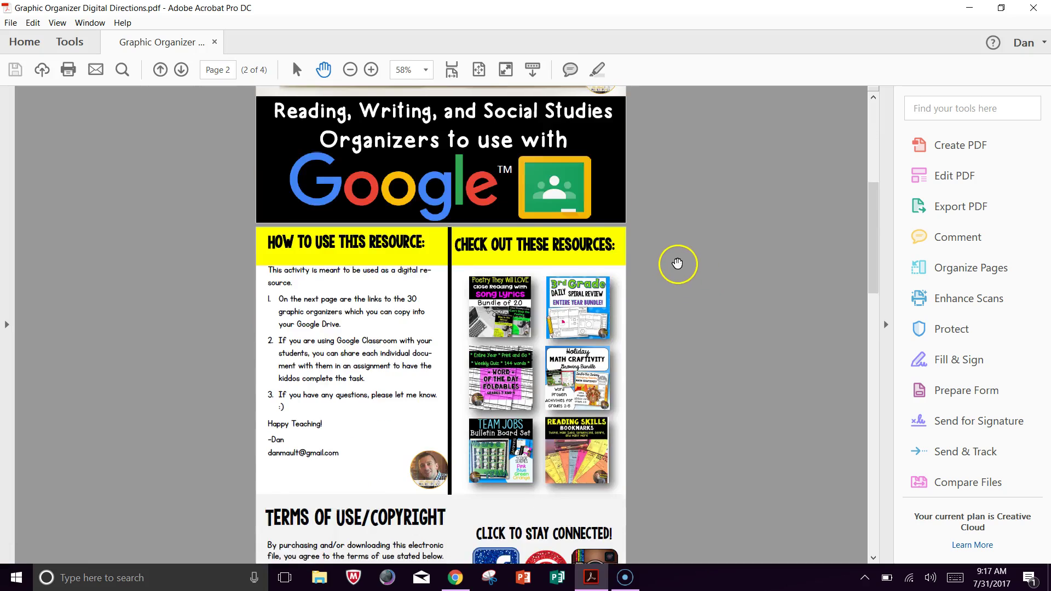
{"action": "scroll", "coordinate": [678, 263], "scroll_direction": "down", "scroll_amount": 10}
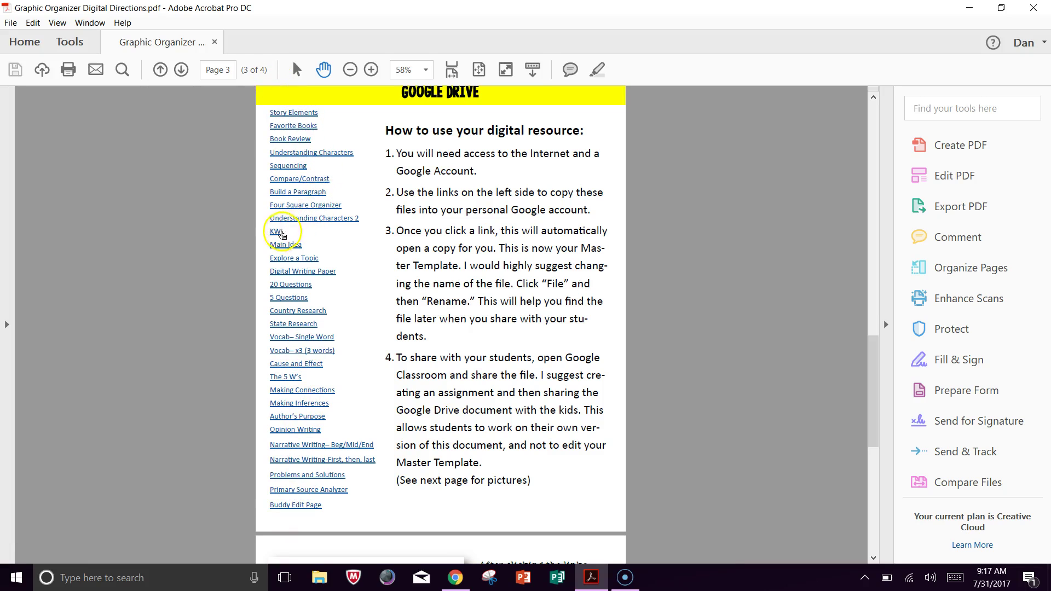
Follow the KWL copy link, allow the Google connection, and close the Edge window it opened.
{"action": "left_click", "coordinate": [280, 234]}
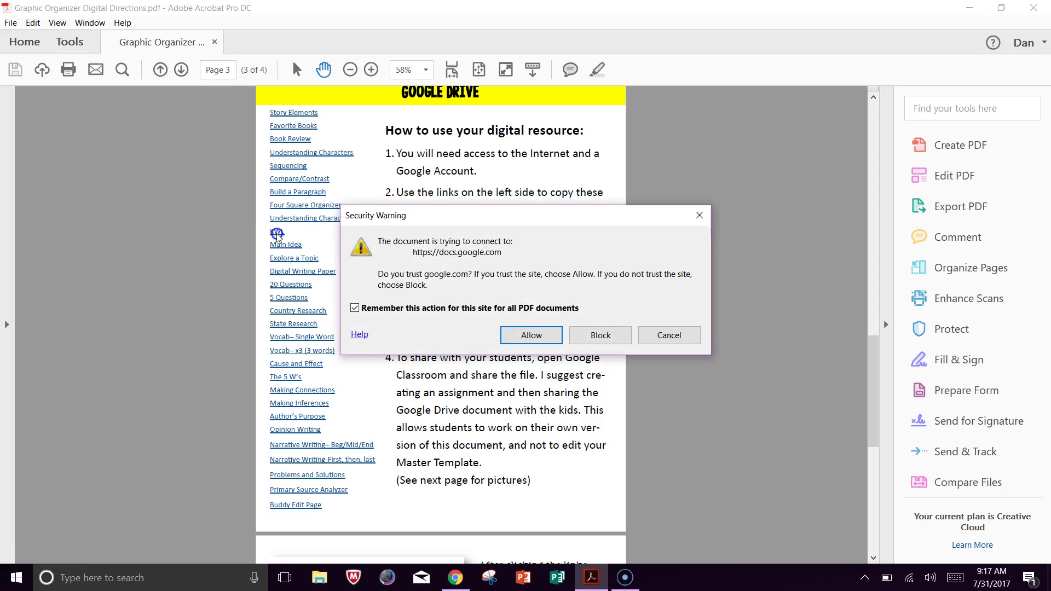
{"action": "left_click", "coordinate": [532, 335]}
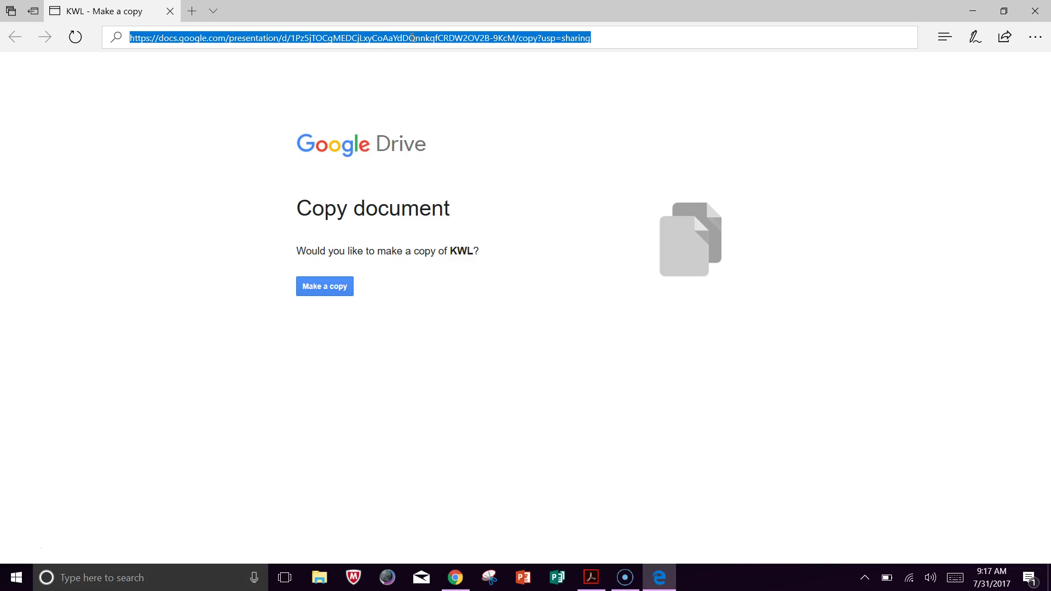
{"action": "left_click", "coordinate": [1035, 11]}
Paste the KWL copy link into a new Chrome tab and make a copy of KWL.
{"action": "left_click", "coordinate": [454, 577]}
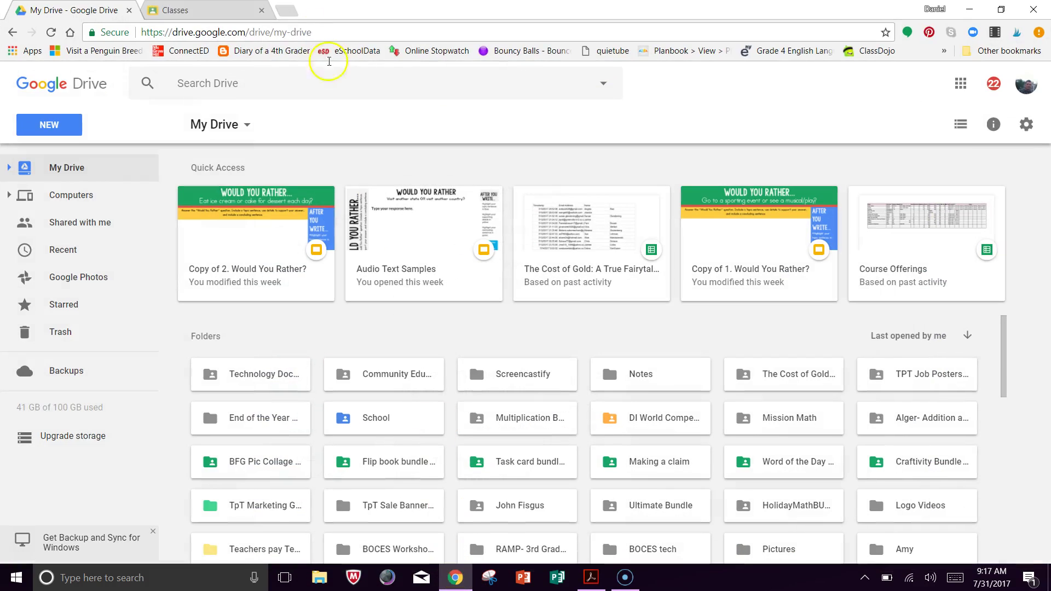
{"action": "left_click", "coordinate": [286, 11]}
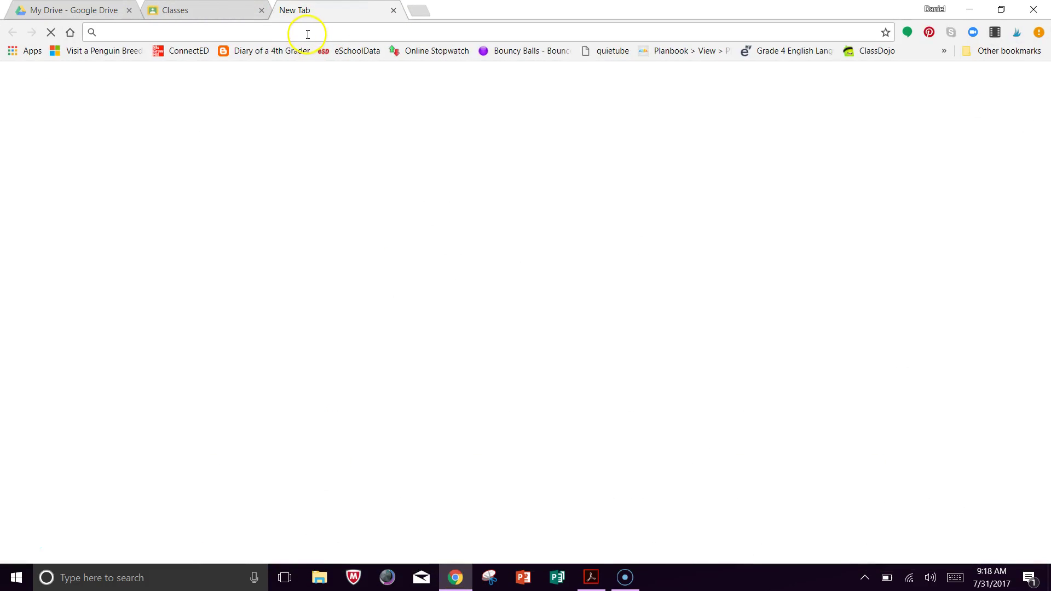
{"action": "type", "text": "https://docs.google.com/presentation/d/1Pz5jTQCgMEDCjLxyCoAaYdDQnnkqfCRDW2OV2B-9KcM/copy?usp=sharing"}
{"action": "key", "text": "Return"}
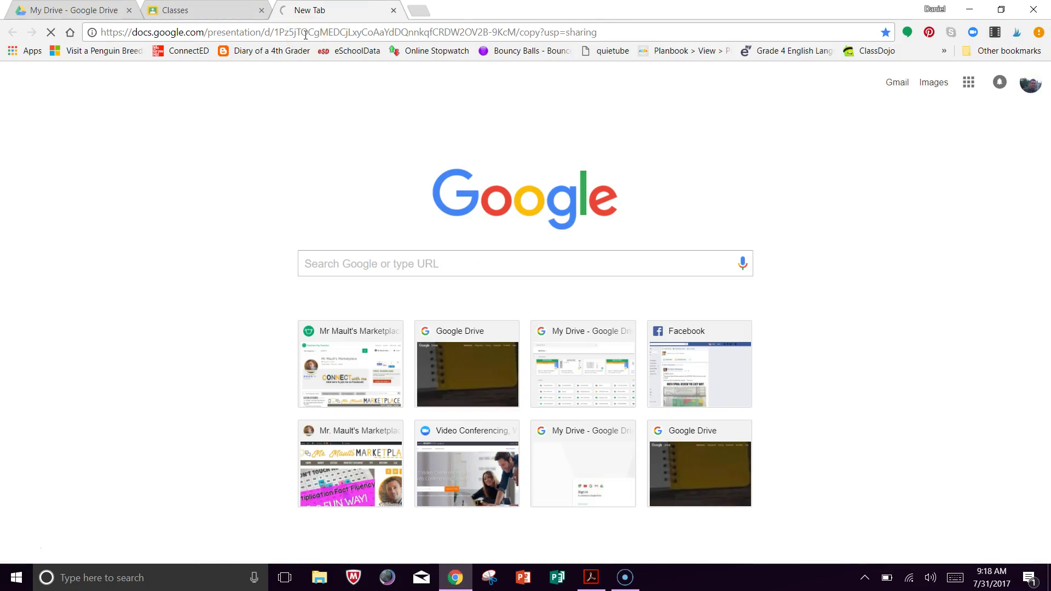
{"action": "left_click", "coordinate": [328, 295]}
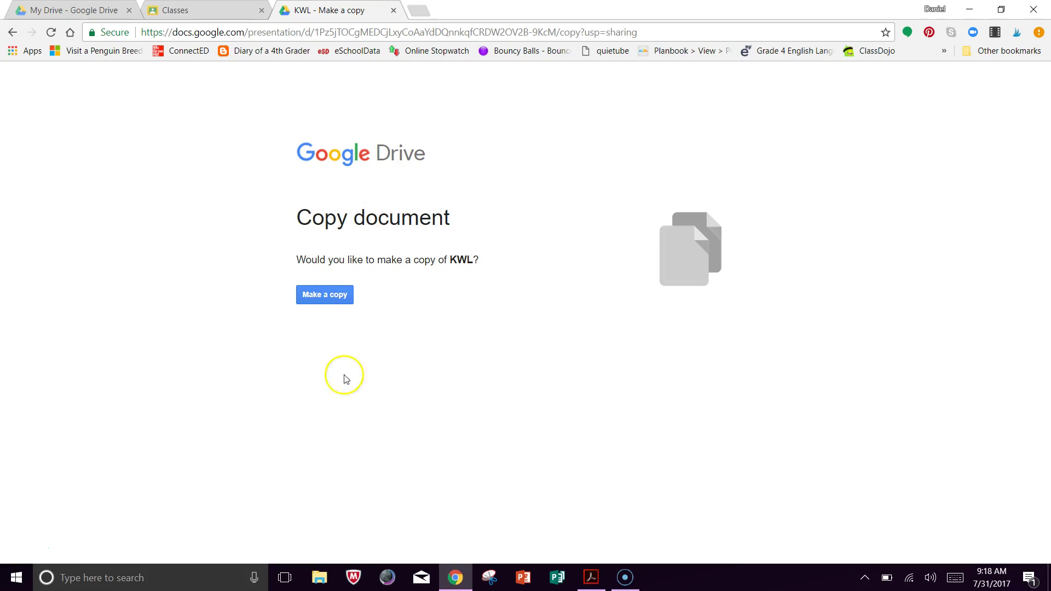
{"action": "left_click", "coordinate": [324, 303]}
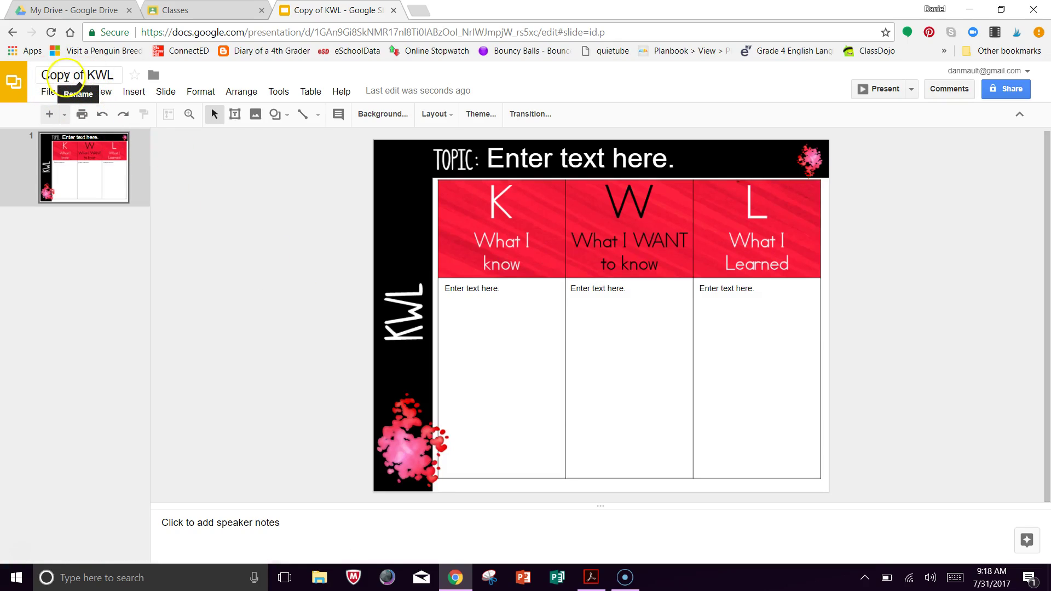
Rename the presentation from 'Copy of KWL' to 'KWL' and close its tab.
{"action": "left_click", "coordinate": [86, 74]}
{"action": "left_click_drag", "start_coordinate": [86, 74], "coordinate": [38, 71]}
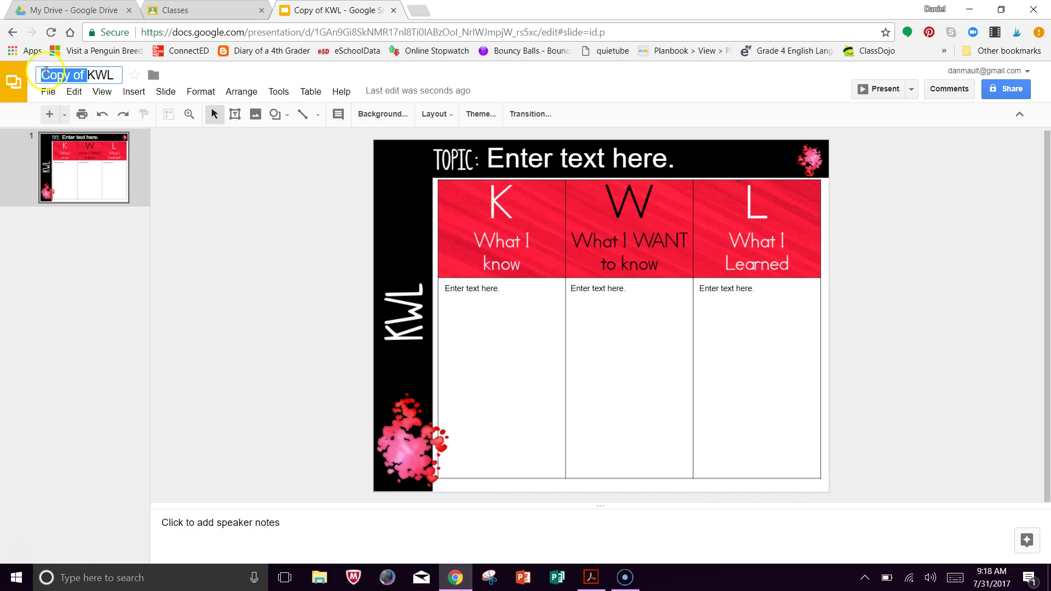
{"action": "key", "text": "BackSpace"}
{"action": "key", "text": "Return"}
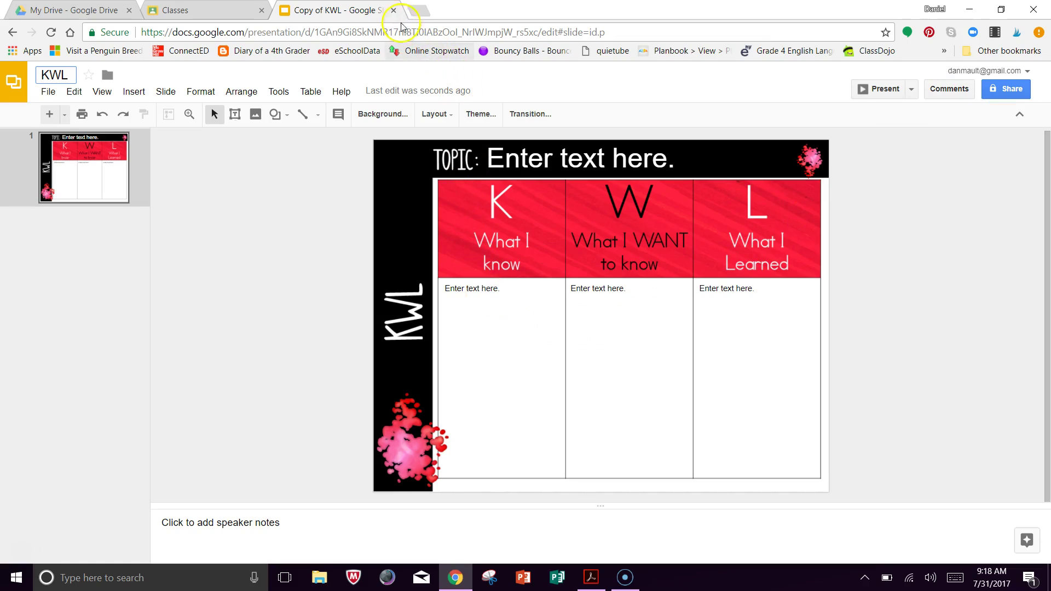
{"action": "left_click", "coordinate": [394, 10]}
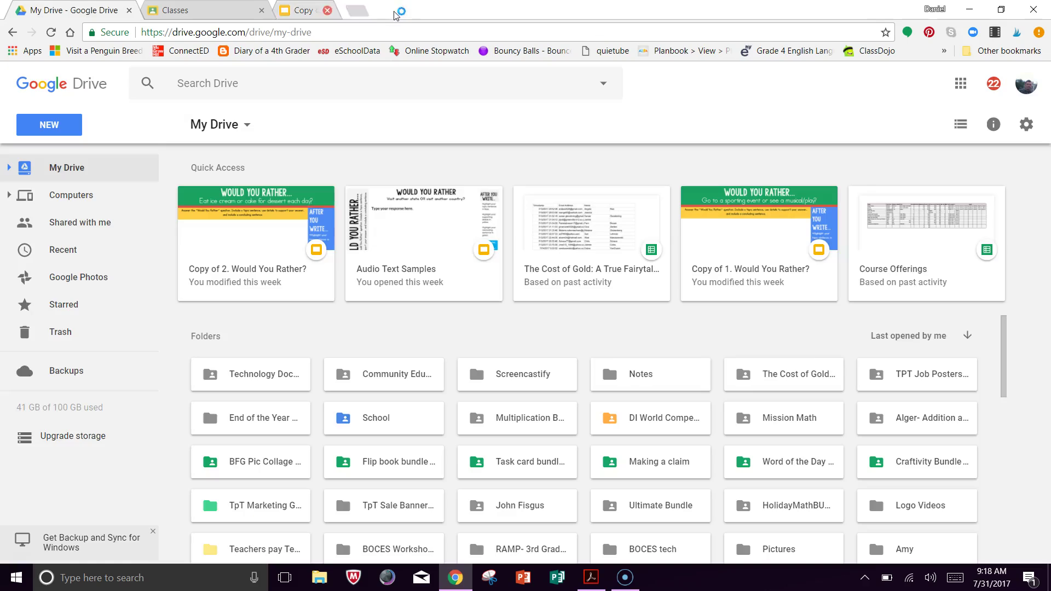
From the class stream, create a new Assignment set for All students.
{"action": "left_click", "coordinate": [213, 18]}
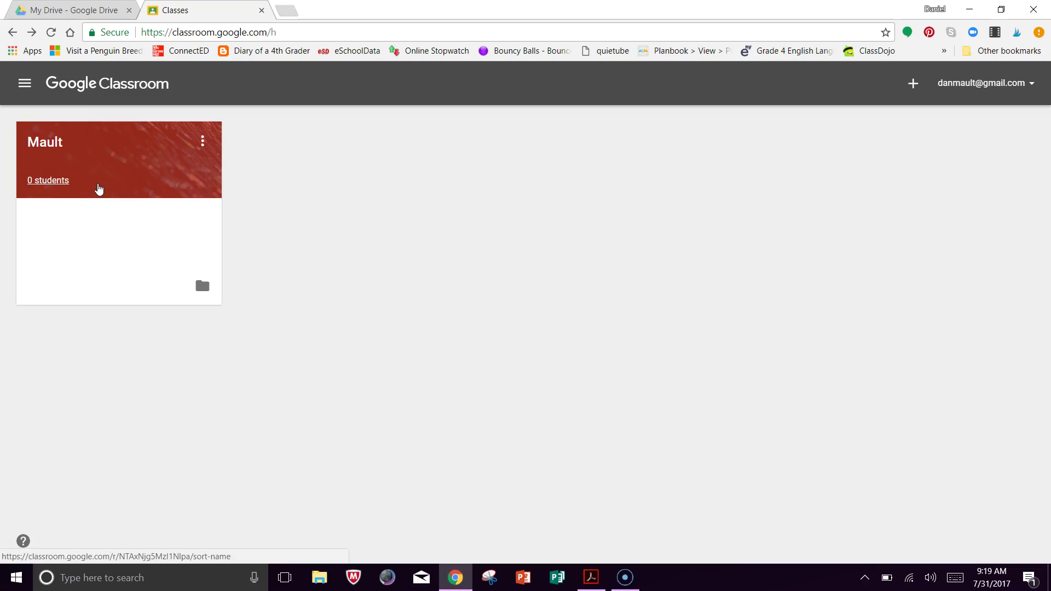
{"action": "left_click", "coordinate": [95, 187]}
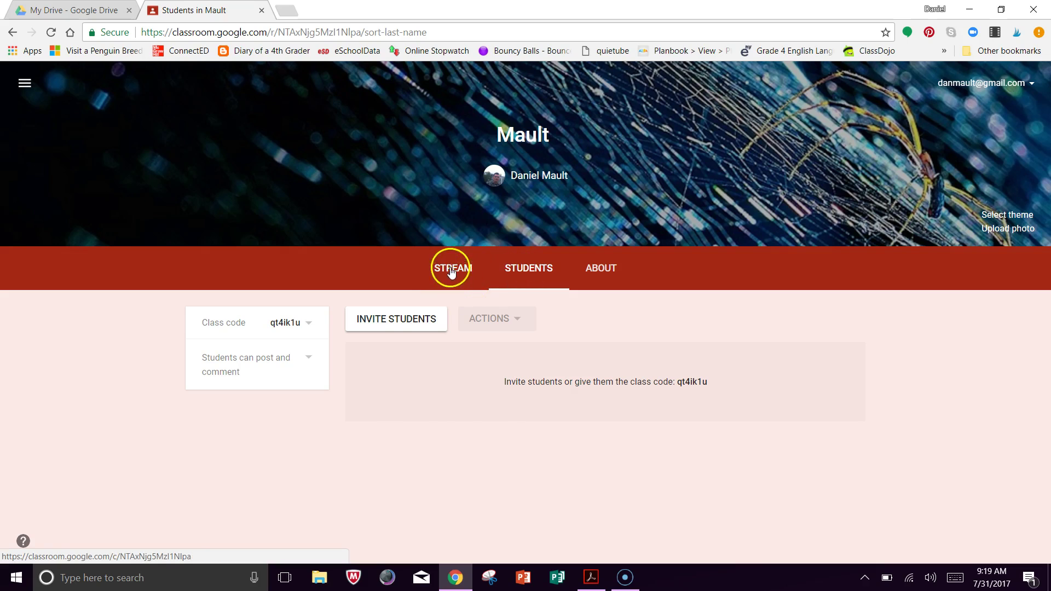
{"action": "left_click", "coordinate": [448, 271]}
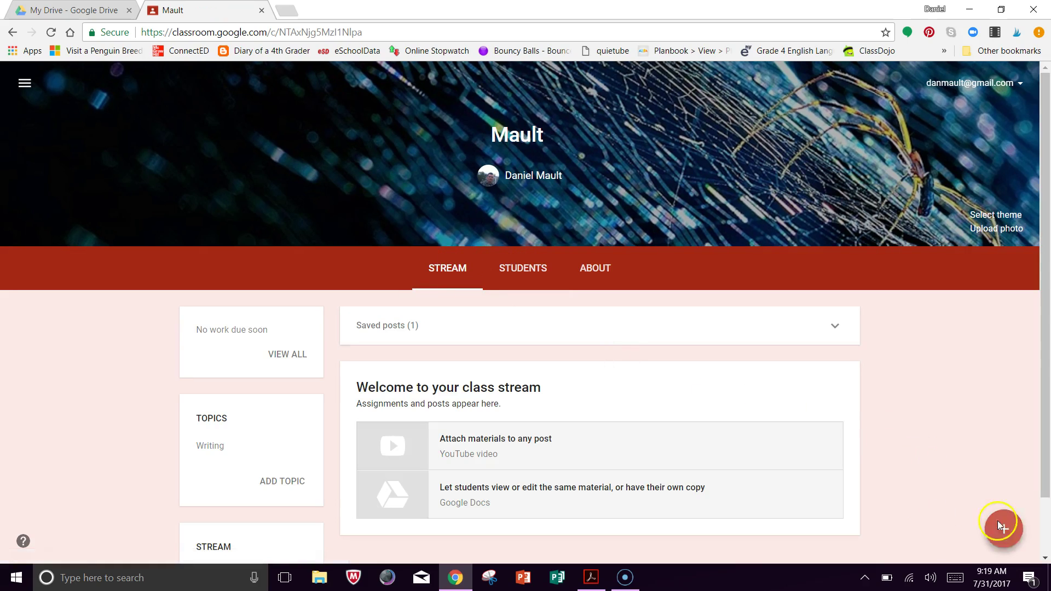
{"action": "mouse_move", "coordinate": [1003, 530]}
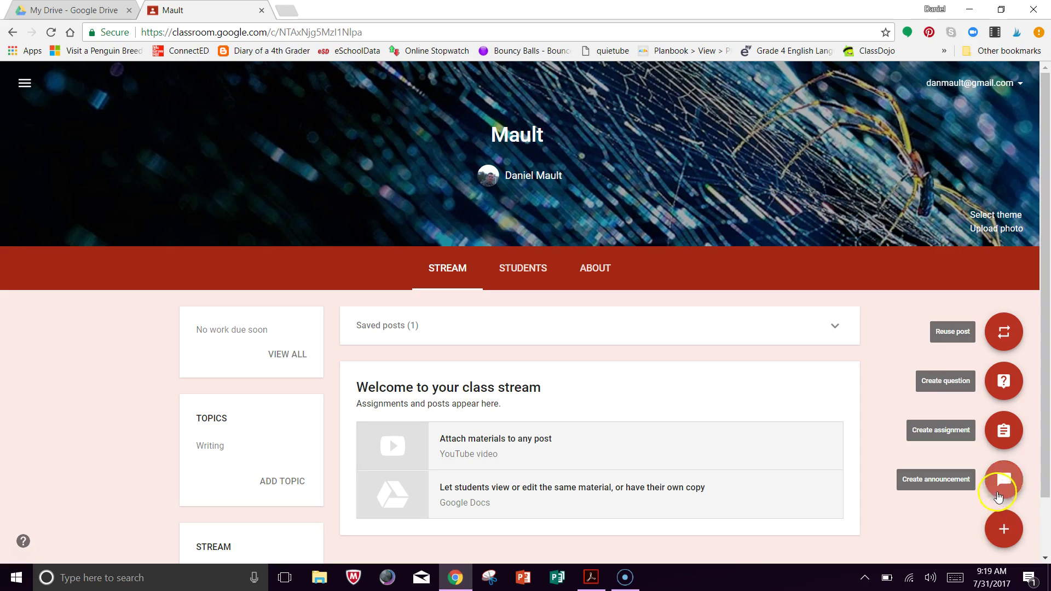
{"action": "left_click", "coordinate": [1001, 436]}
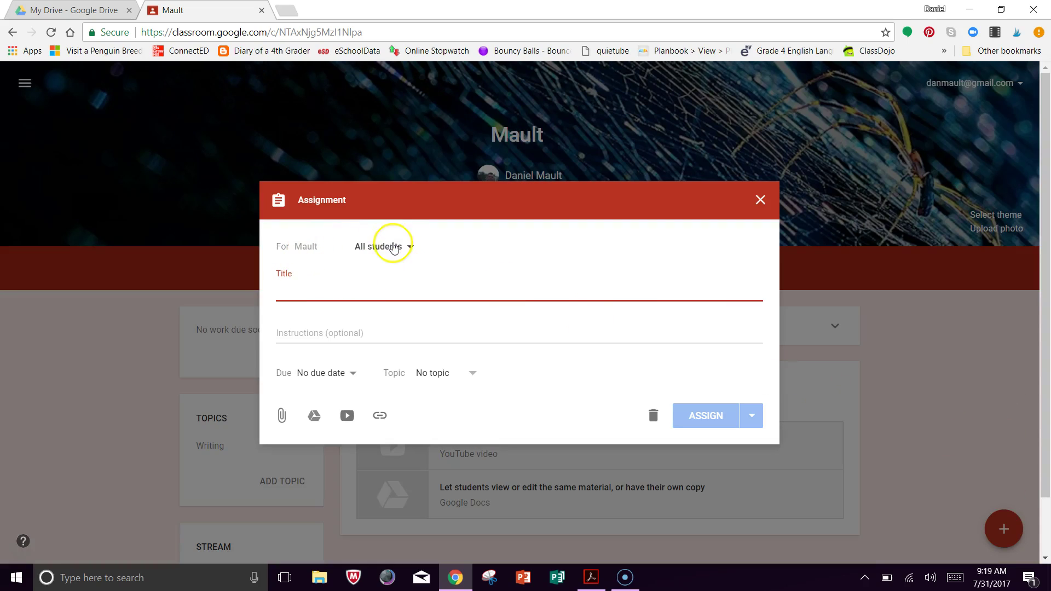
{"action": "left_click", "coordinate": [395, 248]}
{"action": "left_click", "coordinate": [396, 249]}
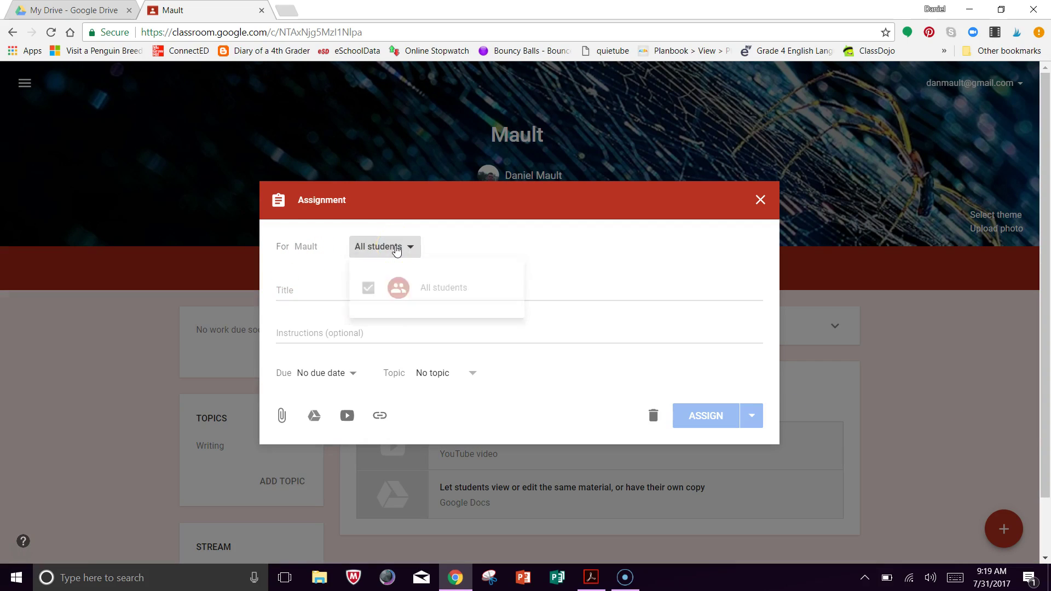
Title the assignment 'KWL about Canada', keeping No due date and No topic.
{"action": "left_click", "coordinate": [329, 294]}
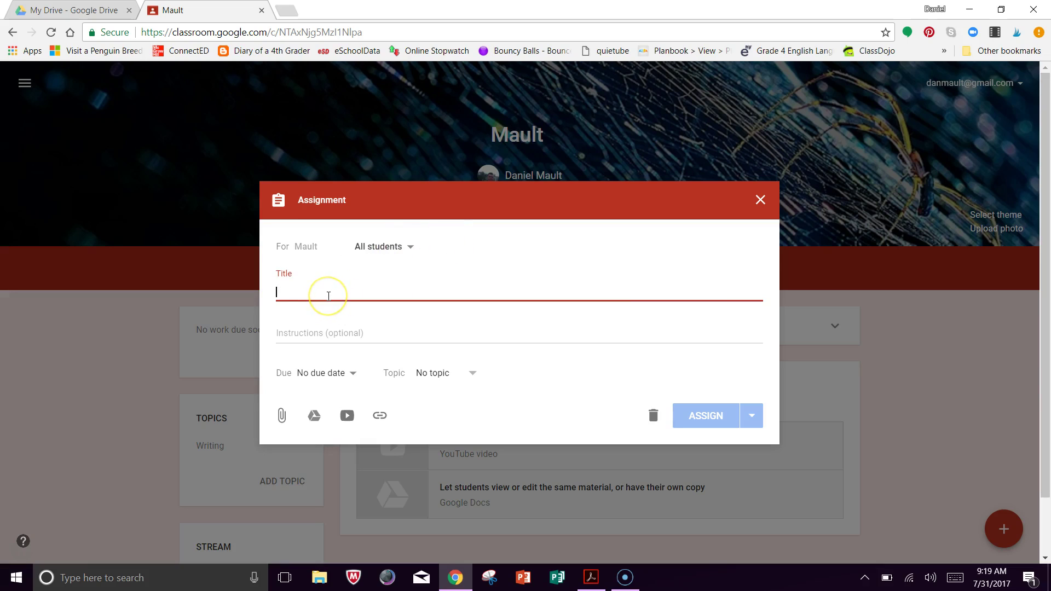
{"action": "type", "text": "KWL about Canada"}
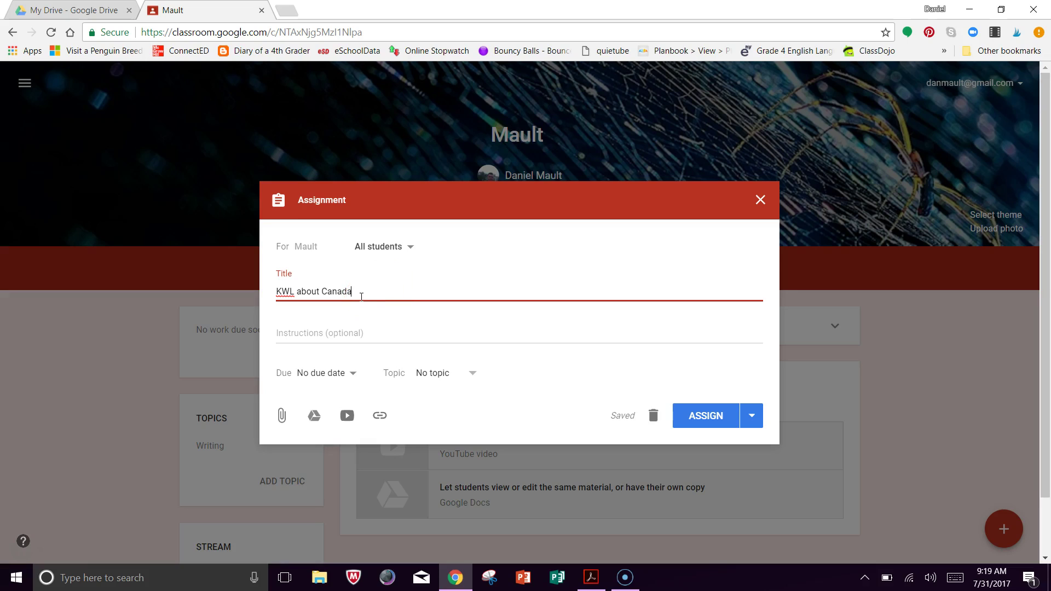
{"action": "left_click", "coordinate": [345, 374]}
{"action": "left_click", "coordinate": [471, 373]}
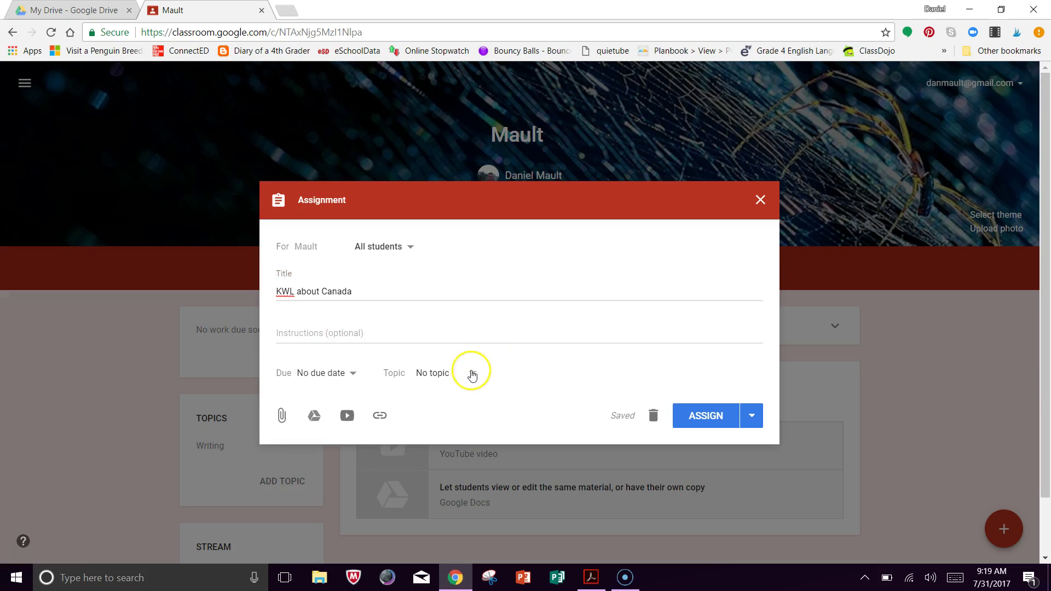
{"action": "left_click", "coordinate": [470, 376]}
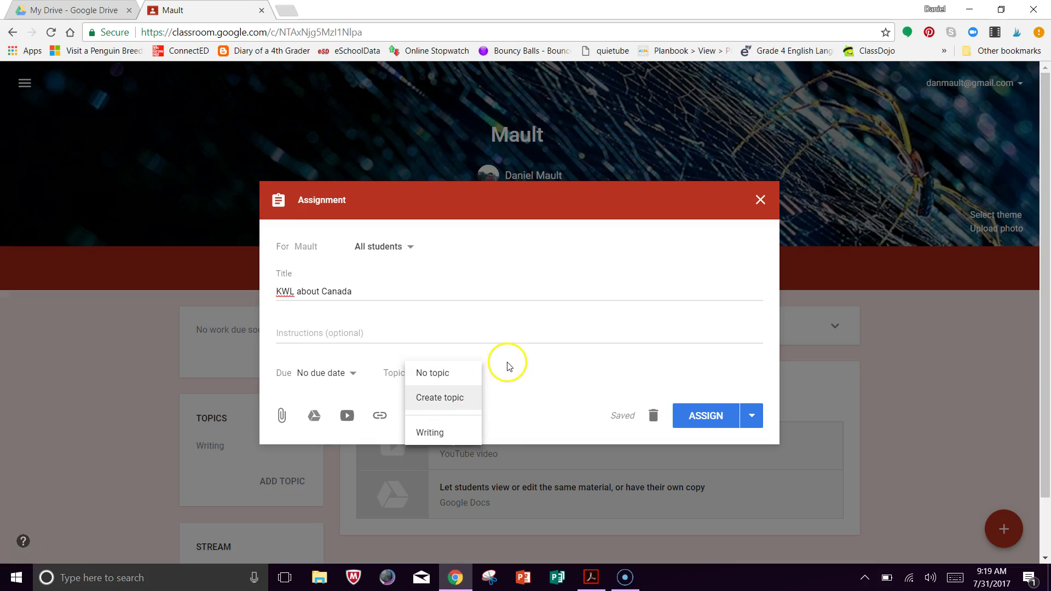
{"action": "left_click", "coordinate": [517, 381]}
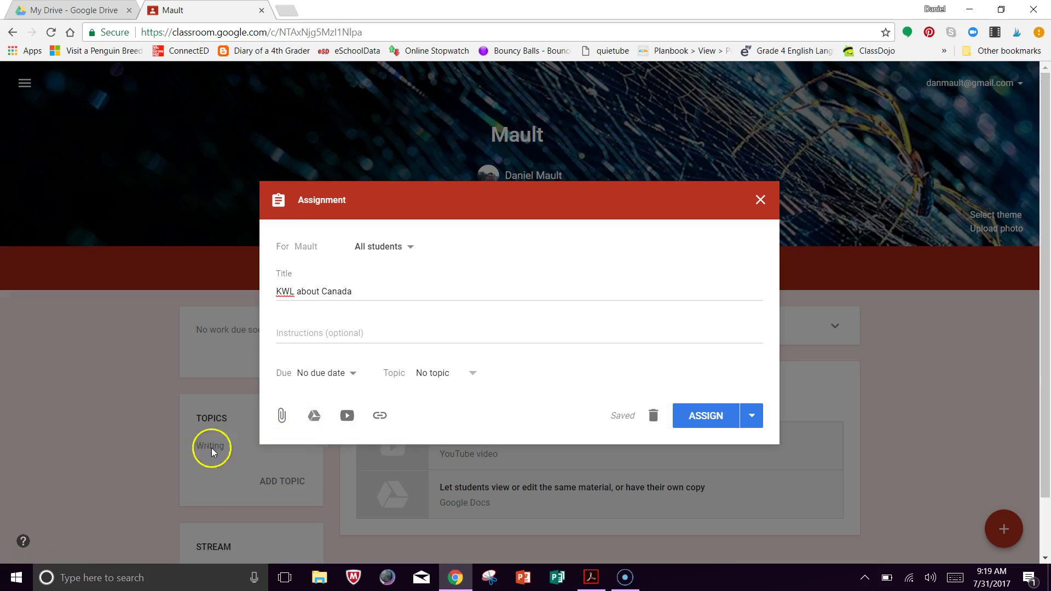
Attach the 'Copy of KWL' slides from the Google Drive Recent list.
{"action": "left_click", "coordinate": [315, 426]}
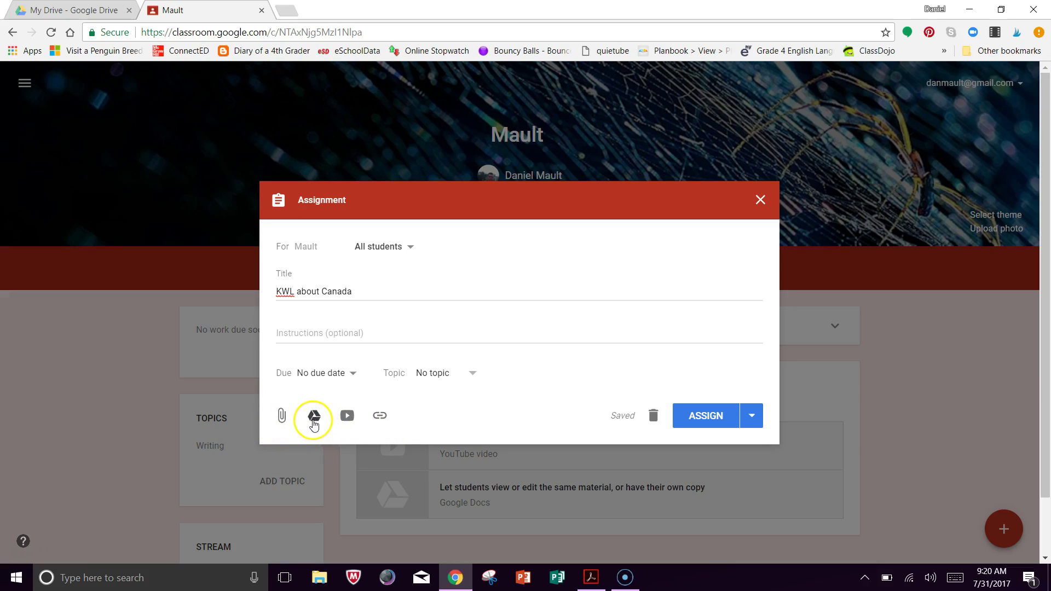
{"action": "left_click", "coordinate": [346, 421]}
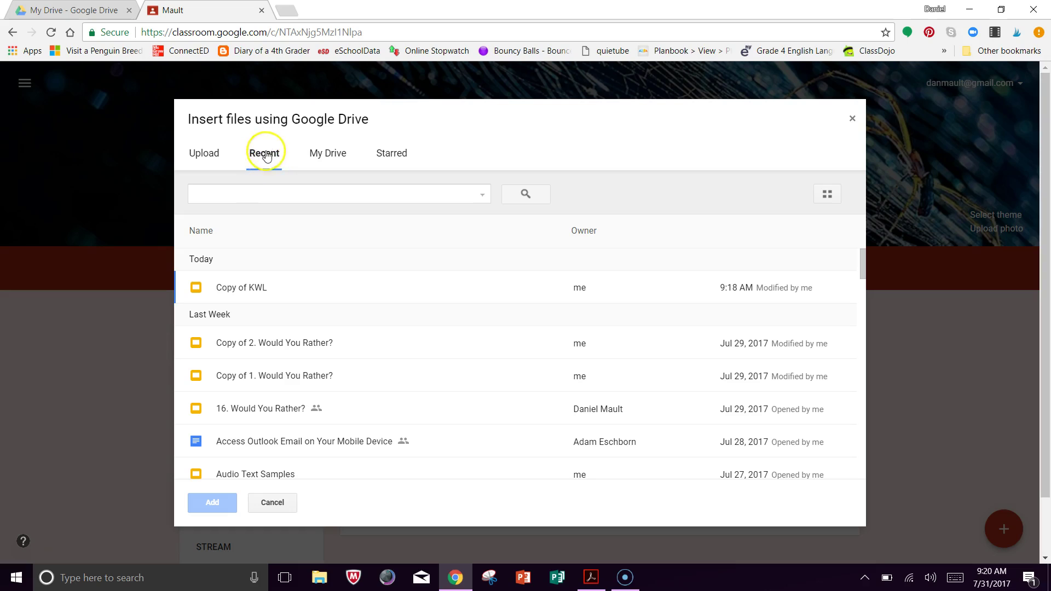
{"action": "left_click", "coordinate": [254, 296]}
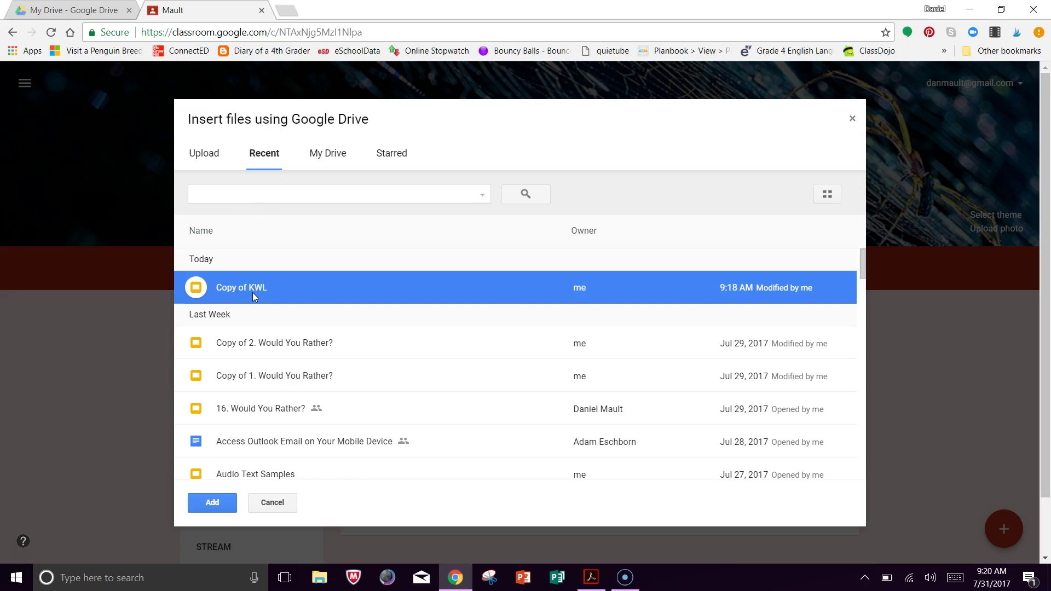
{"action": "left_click", "coordinate": [213, 502]}
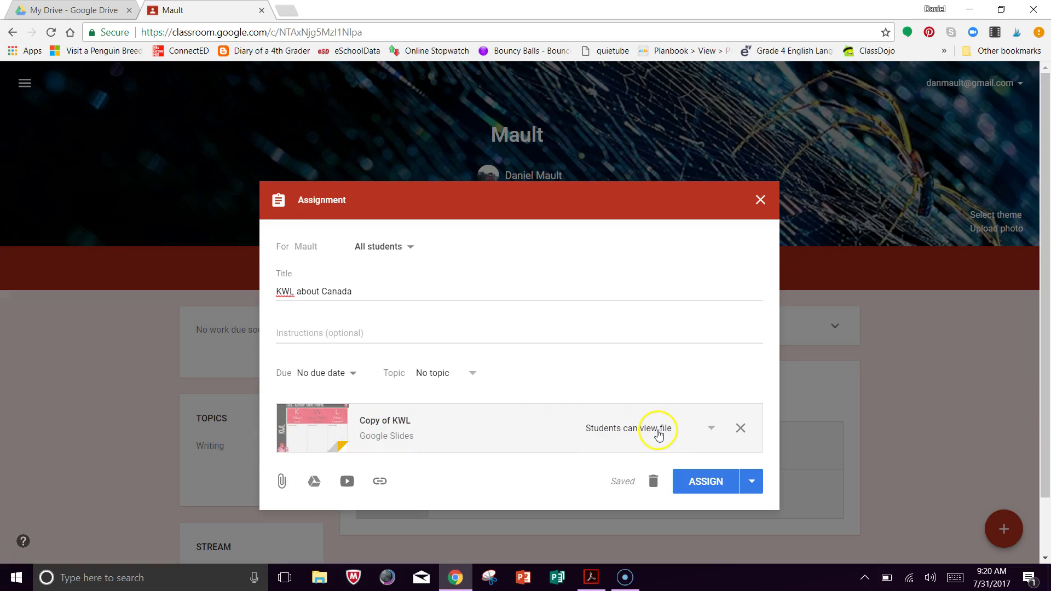
Change the attachment's sharing from view-only to 'Make a copy for each student'.
{"action": "left_click", "coordinate": [712, 432]}
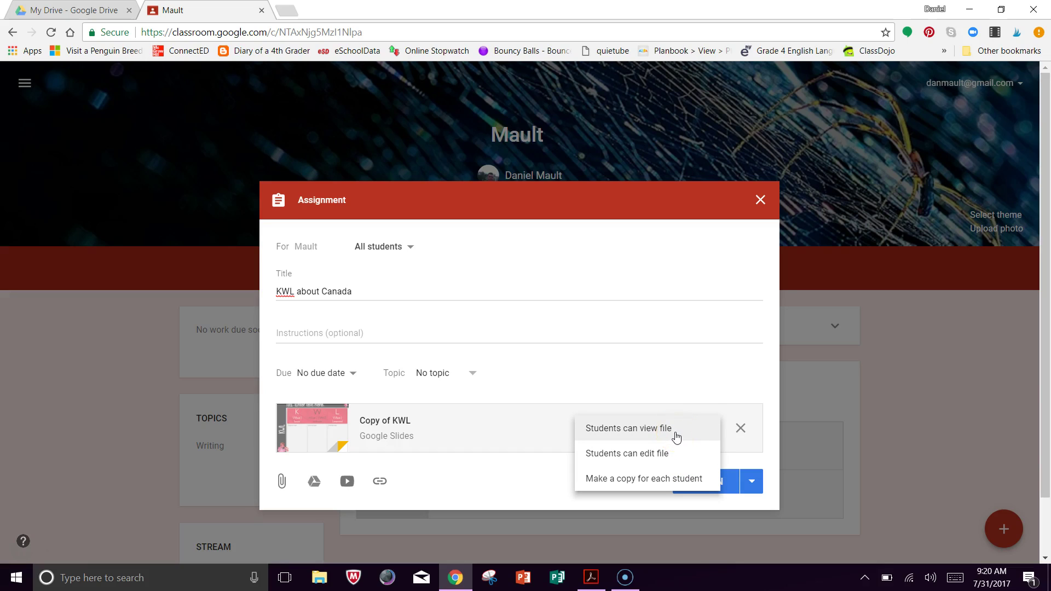
{"action": "left_click", "coordinate": [681, 463]}
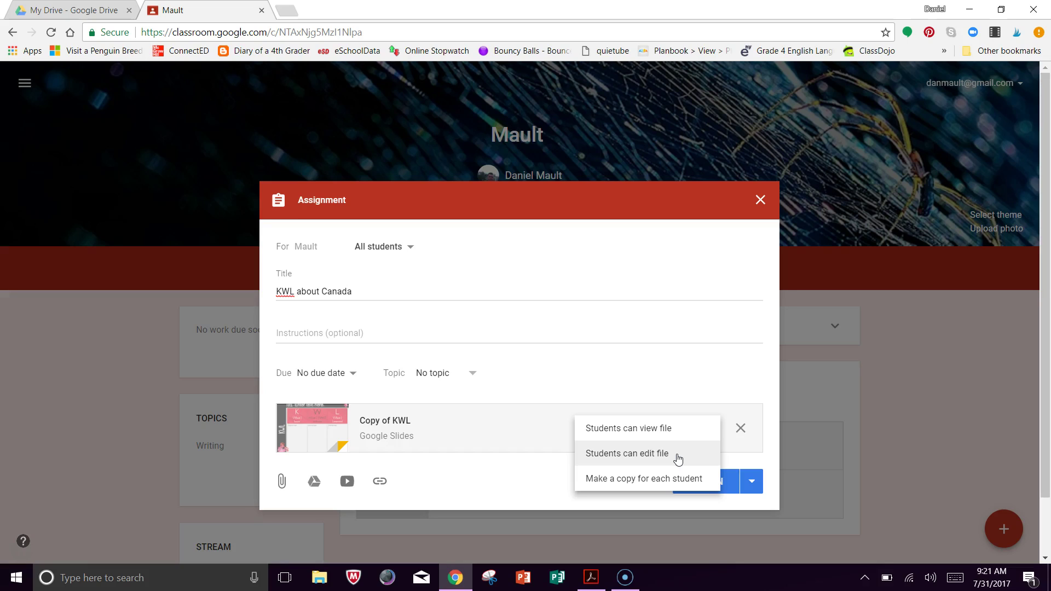
{"action": "left_click_drag", "start_coordinate": [668, 461], "coordinate": [656, 481]}
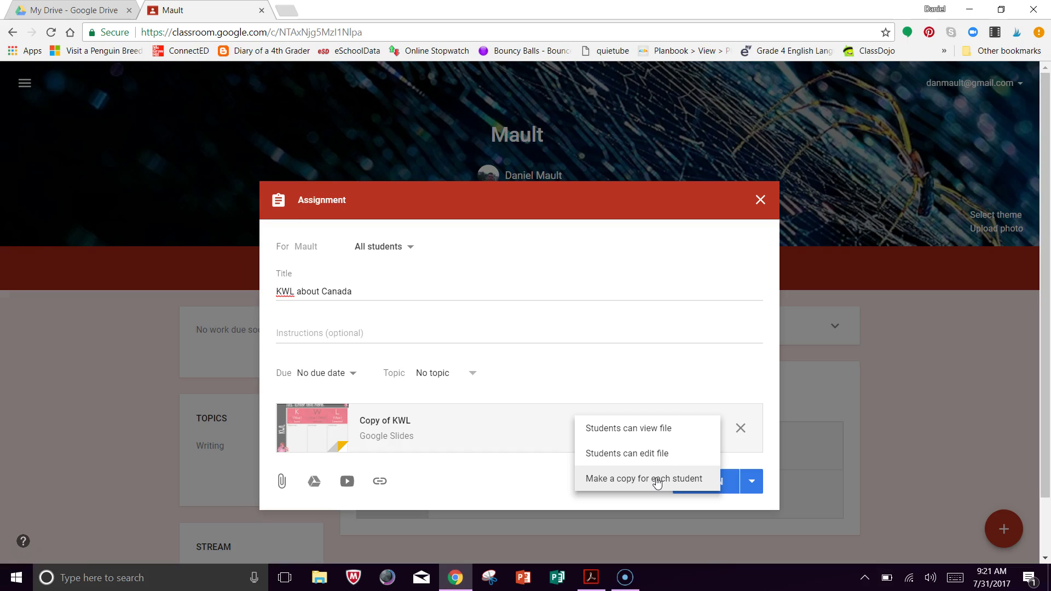
{"action": "left_click", "coordinate": [645, 484]}
{"action": "left_click", "coordinate": [629, 485]}
{"action": "left_click", "coordinate": [607, 485]}
{"action": "left_click", "coordinate": [607, 484]}
{"action": "left_click", "coordinate": [613, 484]}
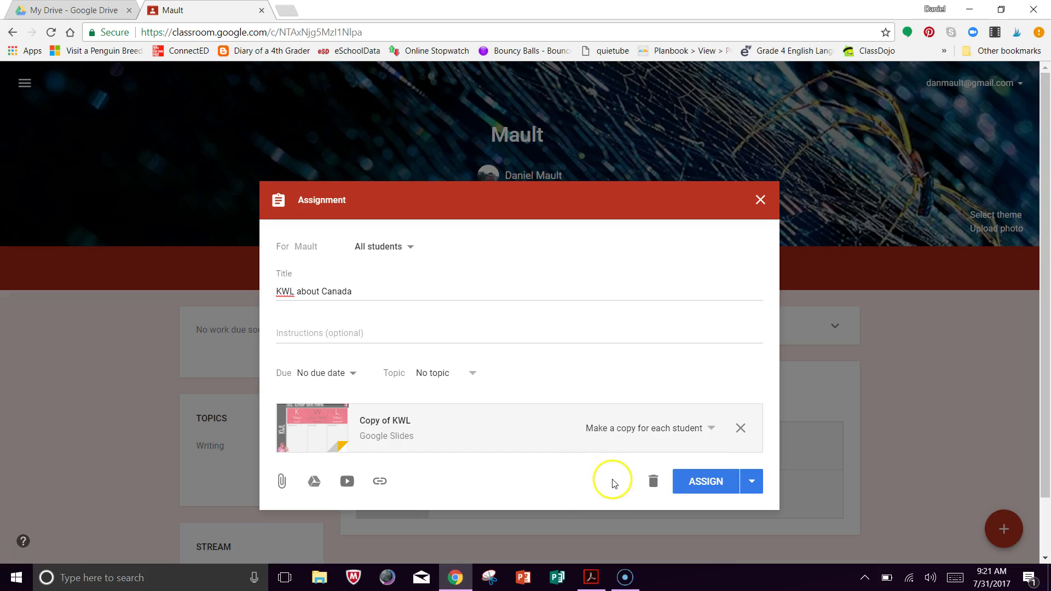
Assign it and review the new post in the Stream, showing 0 done and 0 not done.
{"action": "left_click", "coordinate": [693, 484]}
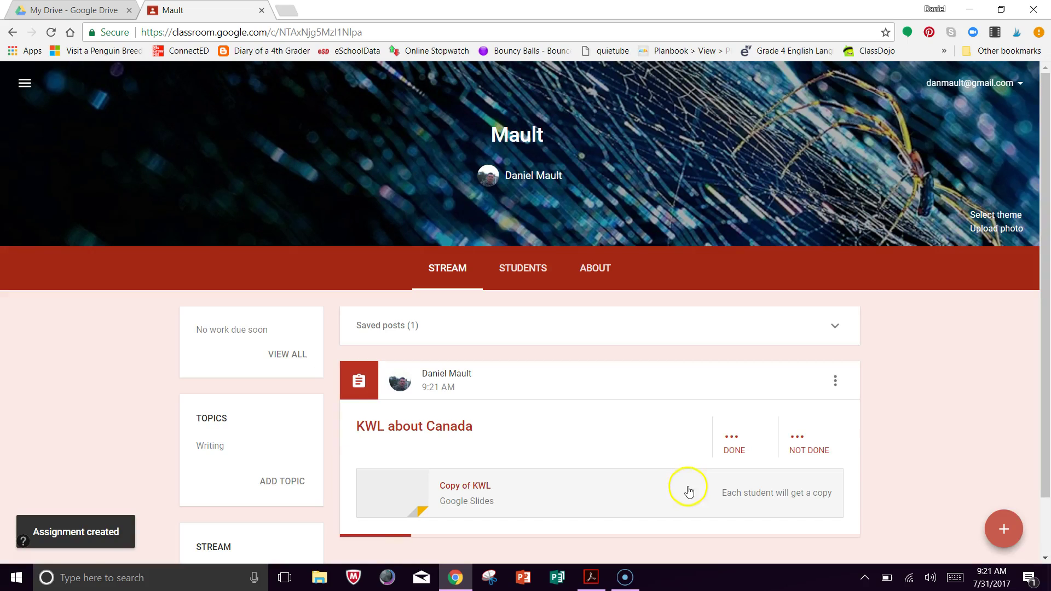
{"action": "scroll", "coordinate": [576, 425], "scroll_direction": "down", "scroll_amount": 1}
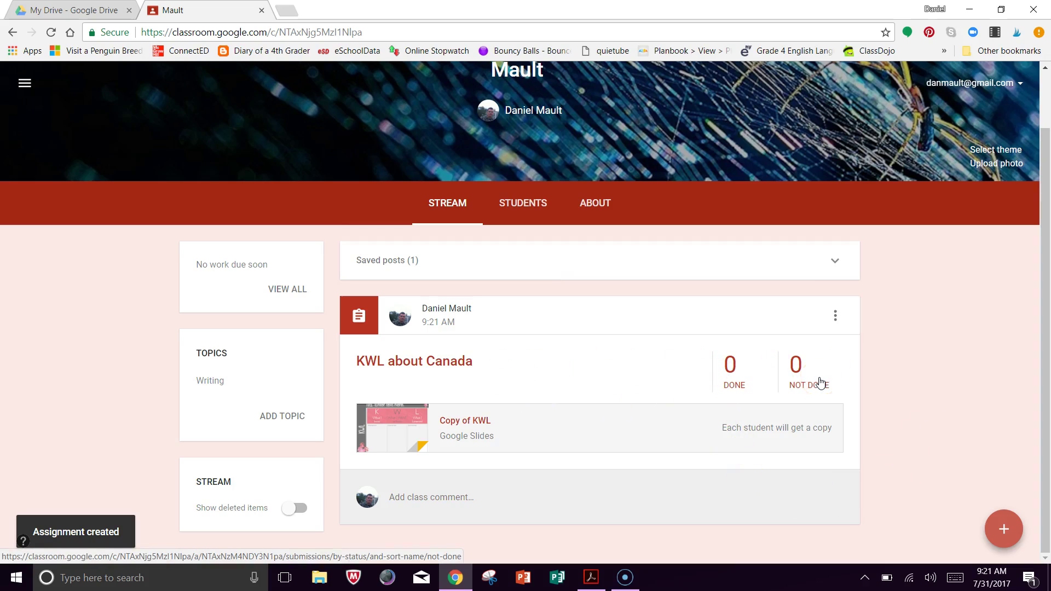
{"action": "left_click", "coordinate": [796, 369]}
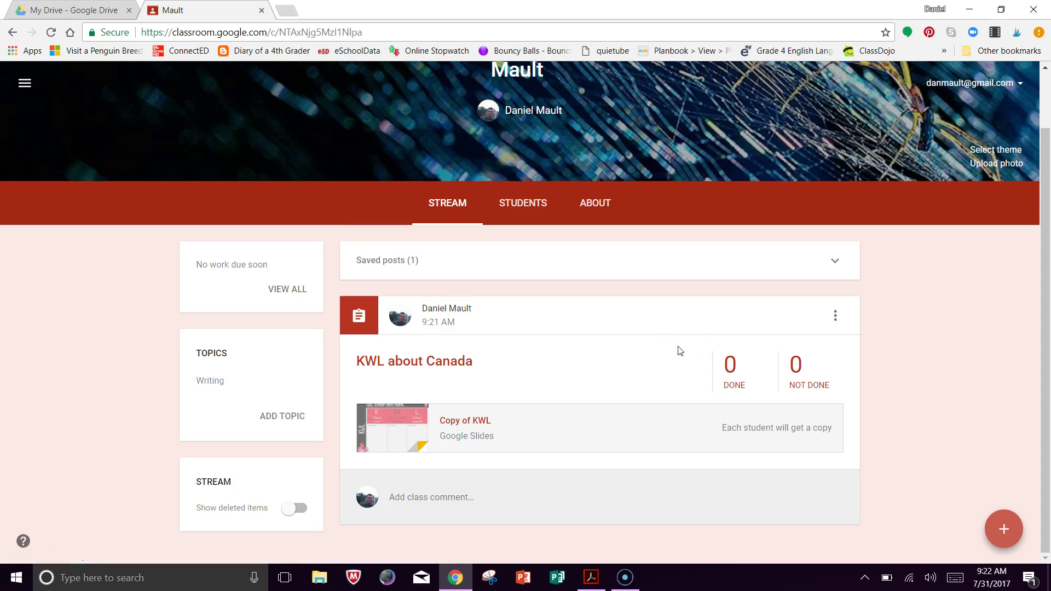
{"action": "scroll", "coordinate": [563, 331], "scroll_direction": "up", "scroll_amount": 2}
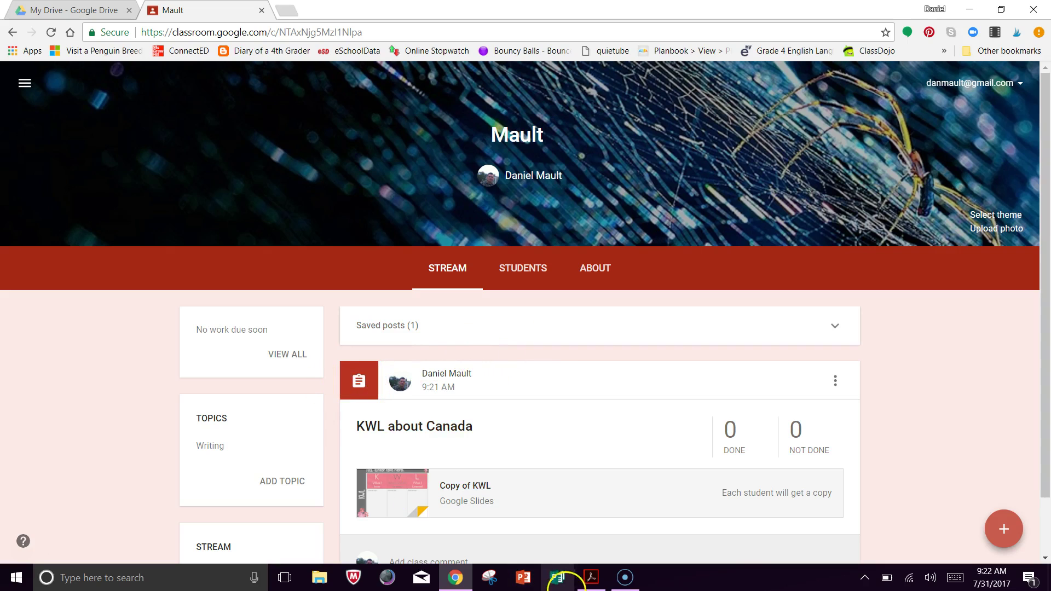
Return to Acrobat and scroll the directions PDF back up to page 1.
{"action": "left_click", "coordinate": [591, 577]}
{"action": "scroll", "coordinate": [509, 318], "scroll_direction": "up", "scroll_amount": 1}
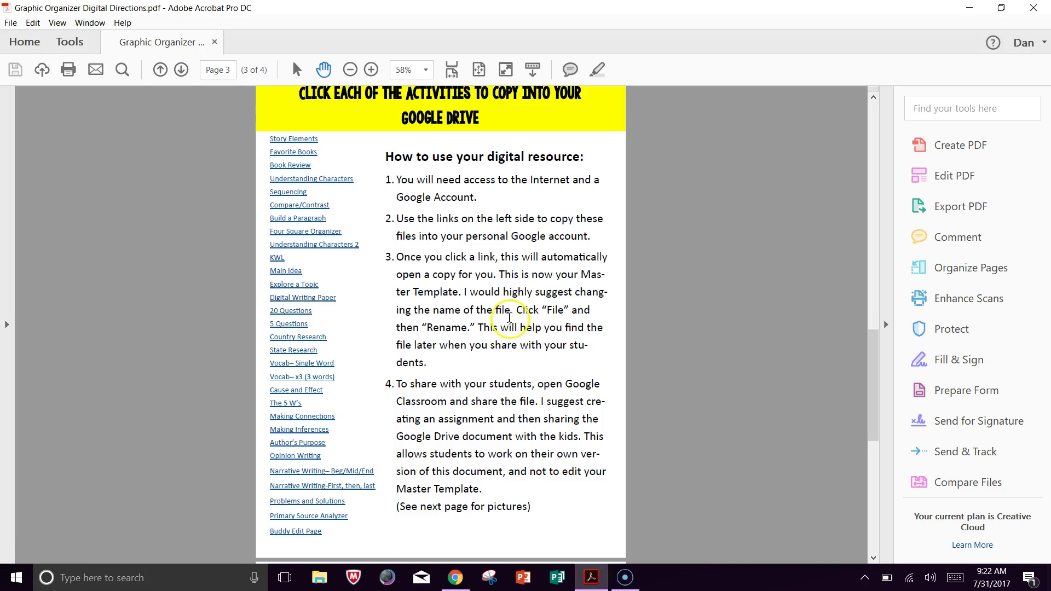
{"action": "scroll", "coordinate": [509, 317], "scroll_direction": "up", "scroll_amount": 15}
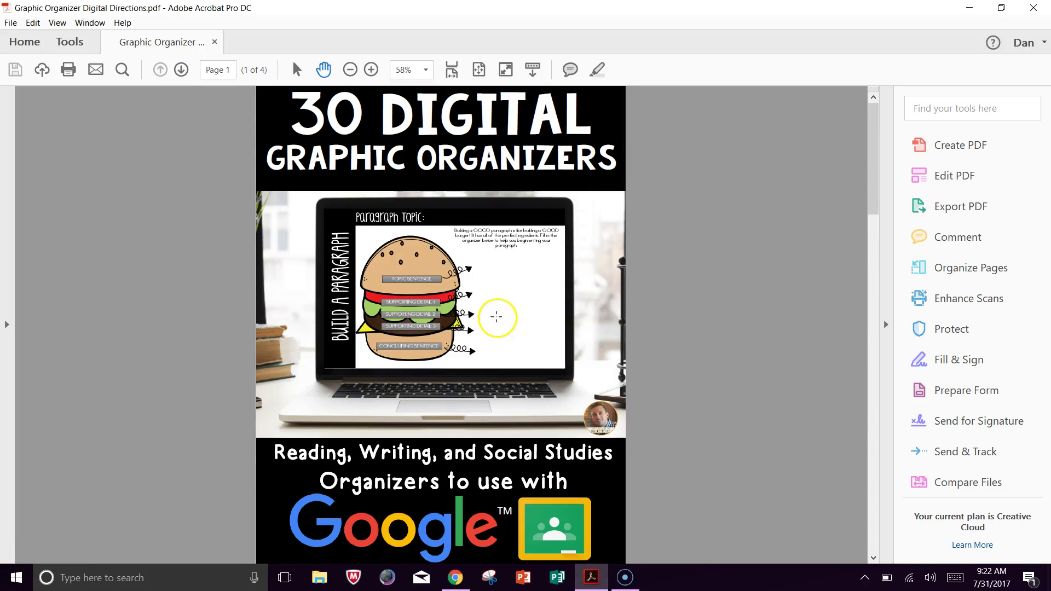